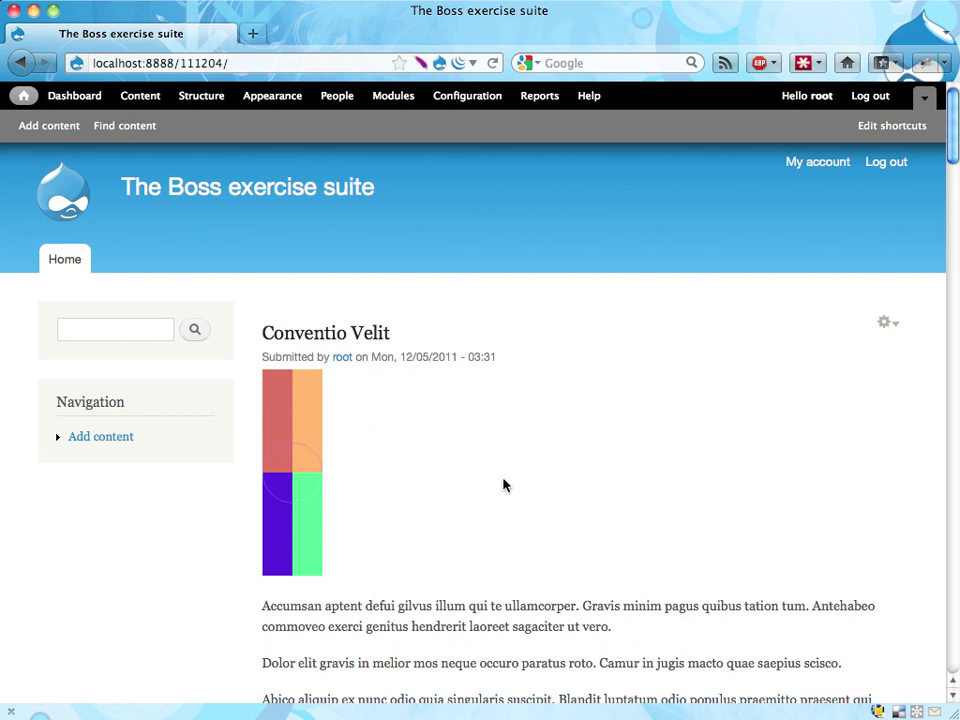
pyautogui.scroll(-2, 695, 495)
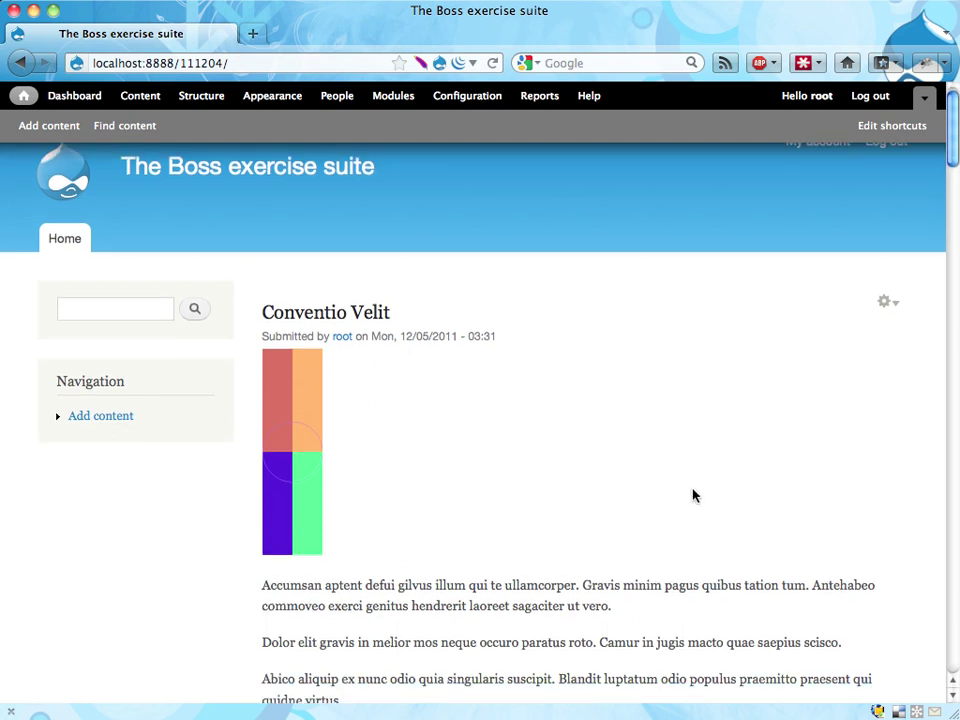
pyautogui.scroll(-2, 695, 495)
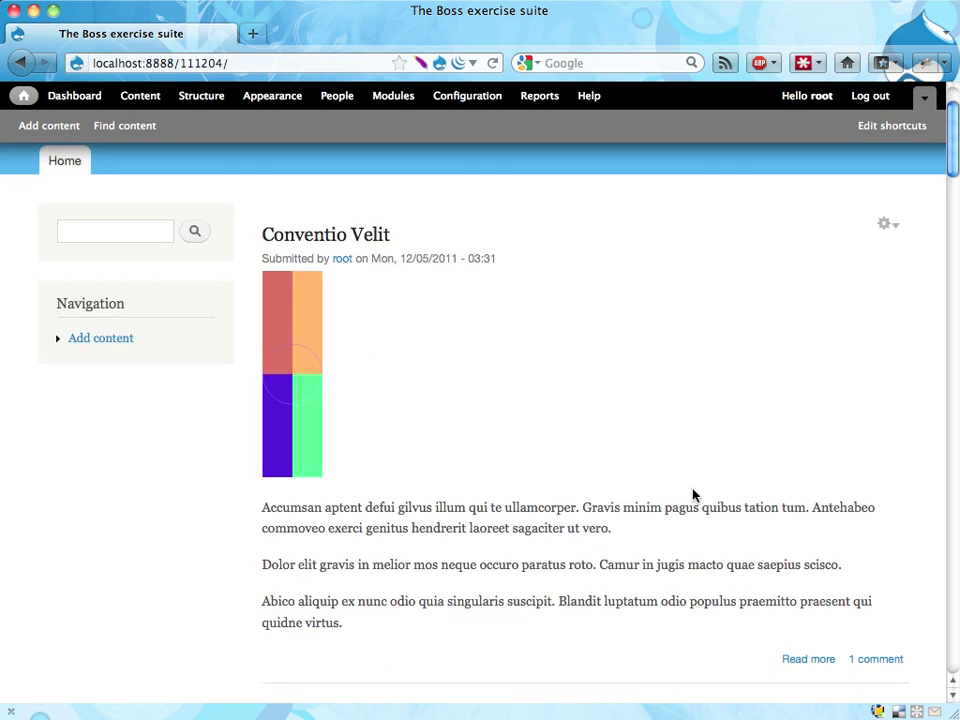
# Step: Jump to Conventio Velit's comments and highlight the 'Capto Olim Volutpat' comment text
pyautogui.click(878, 659)
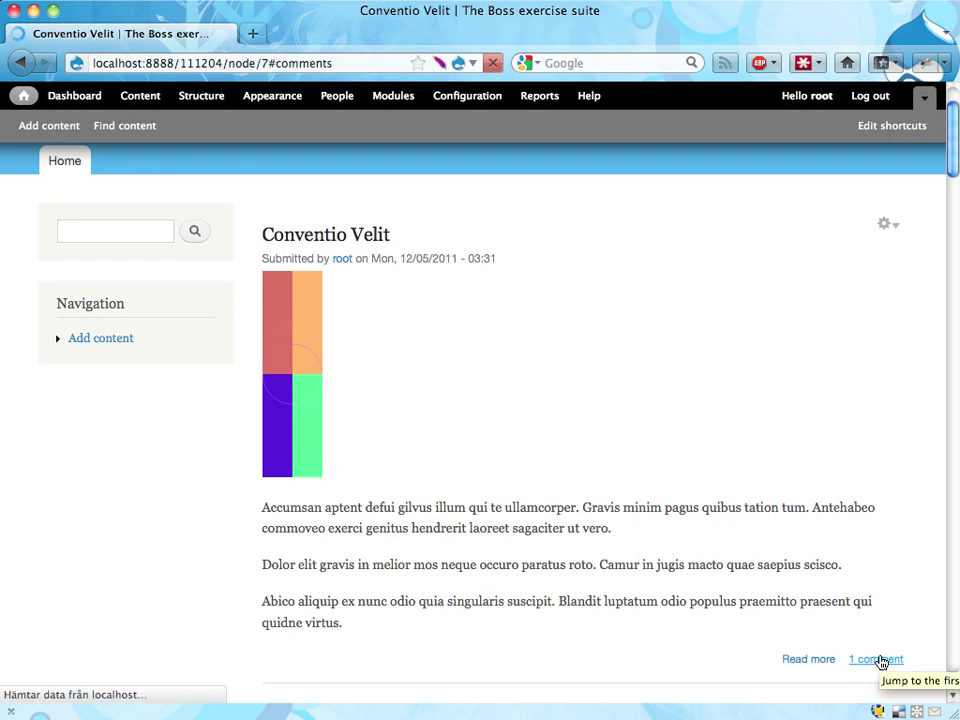
pyautogui.scroll(1, 632, 393)
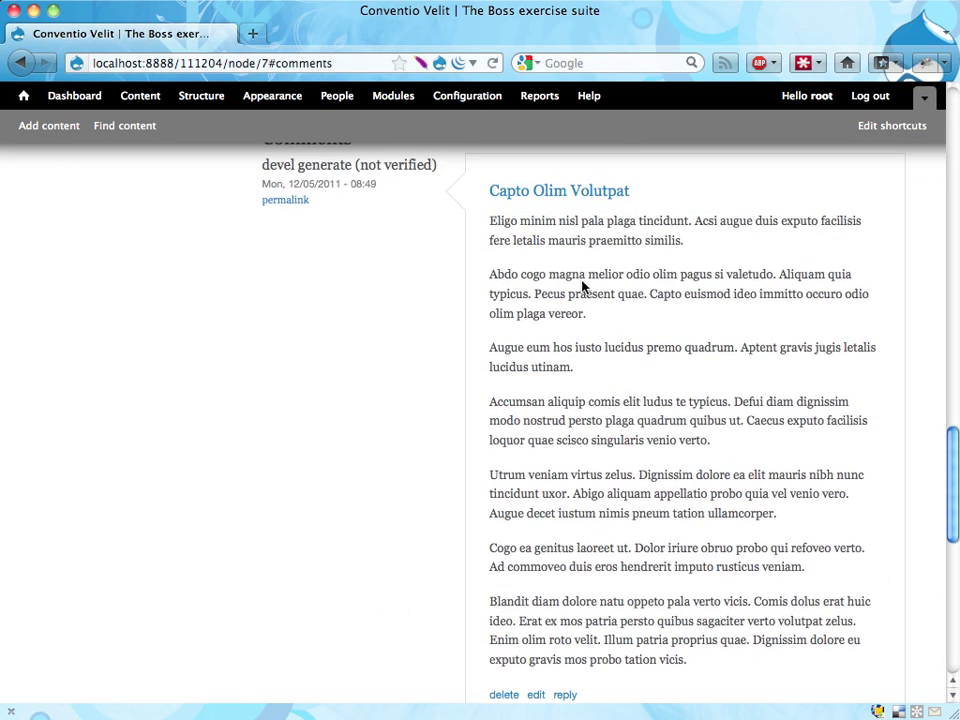
pyautogui.moveTo(490, 221); pyautogui.dragTo(792, 520)
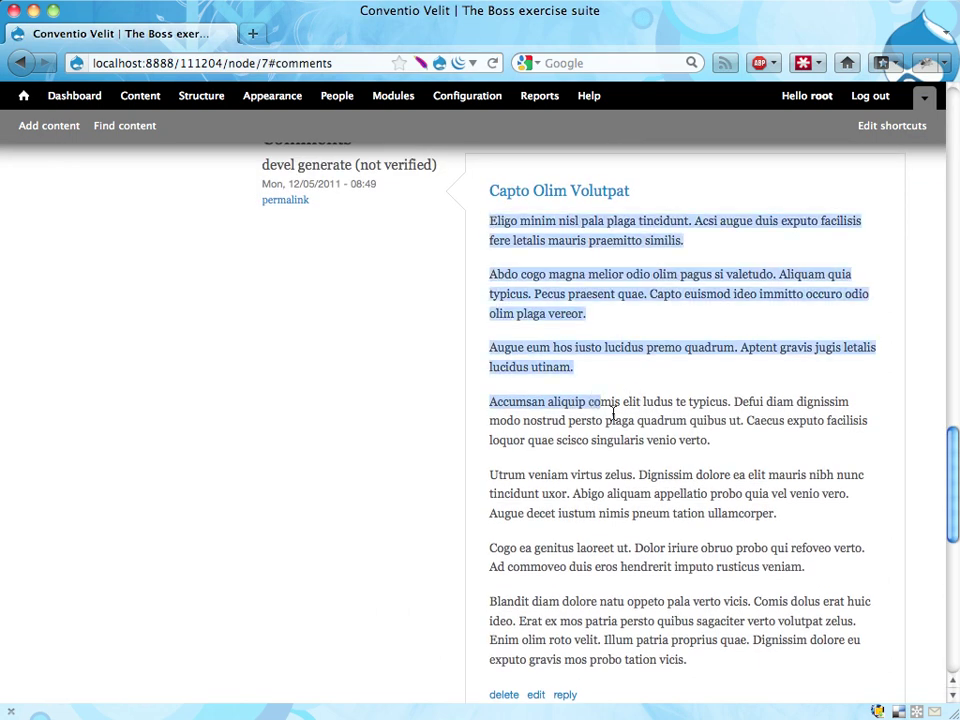